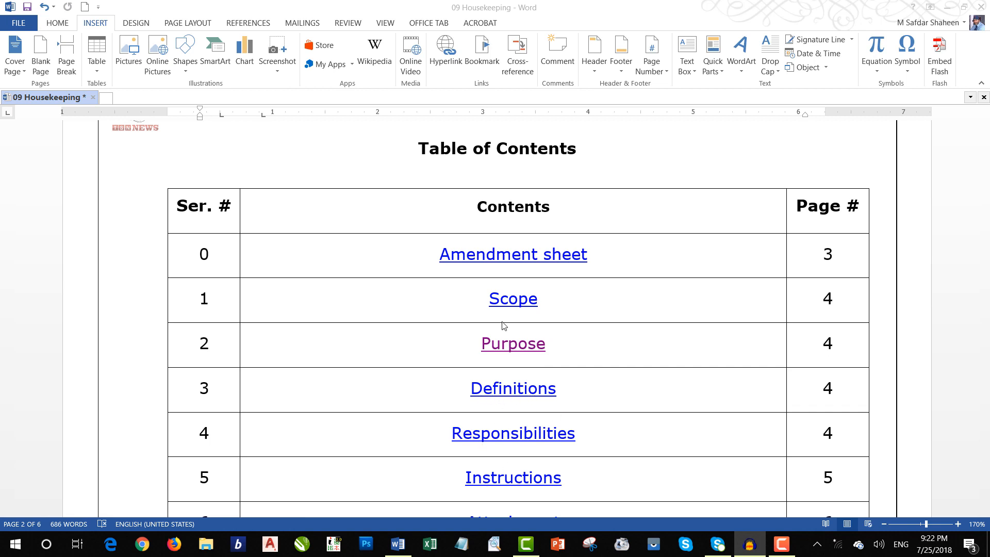
Step: Follow the Definitions link in the table of contents to its section
scroll(503, 296, "down", 2)
scroll(503, 296, "up", 1)
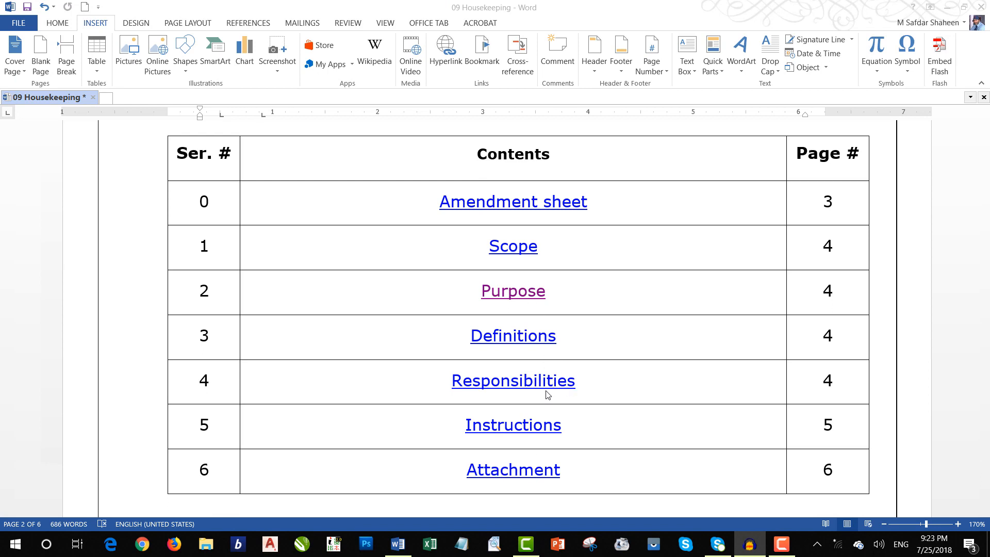
left_click(509, 341, "ctrl")
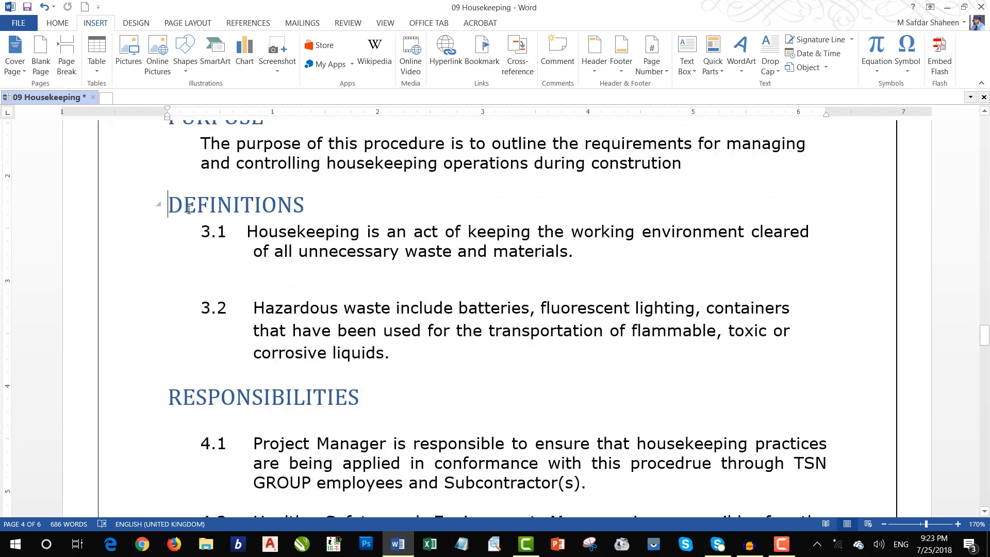
Step: Check the style of the DEFINITIONS heading and of the word "construction" in the Scope paragraph
left_click_drag(169, 205, 308, 204)
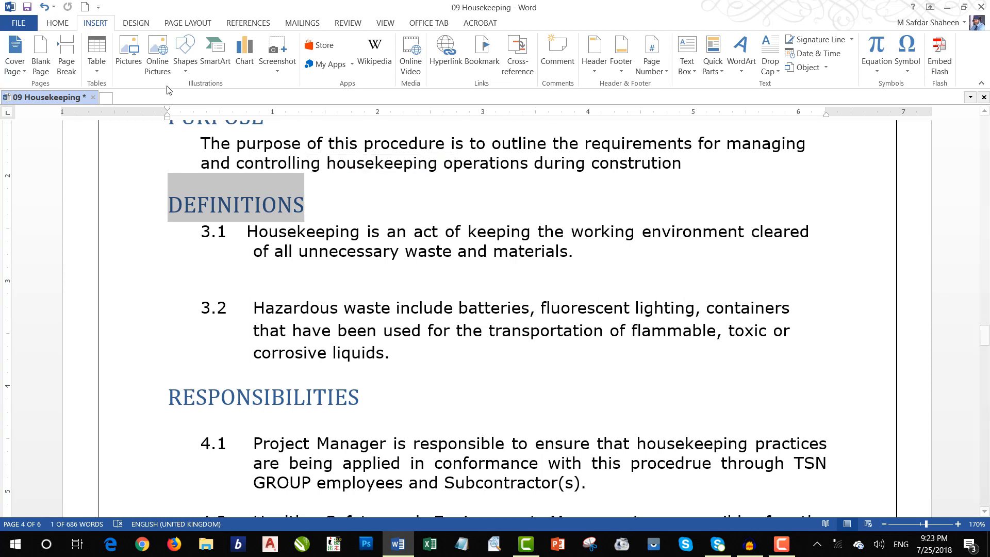
left_click(58, 23)
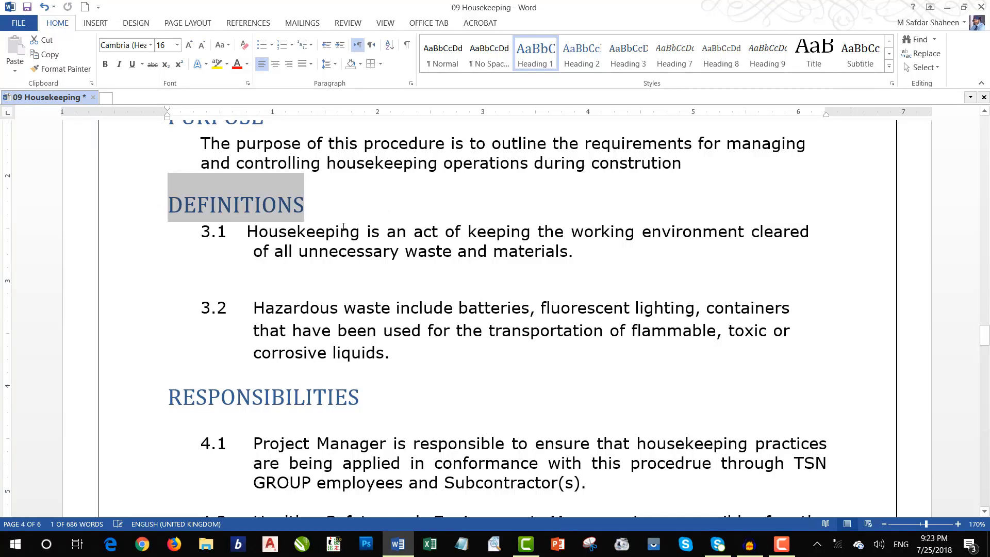
scroll(337, 252, "up", 15)
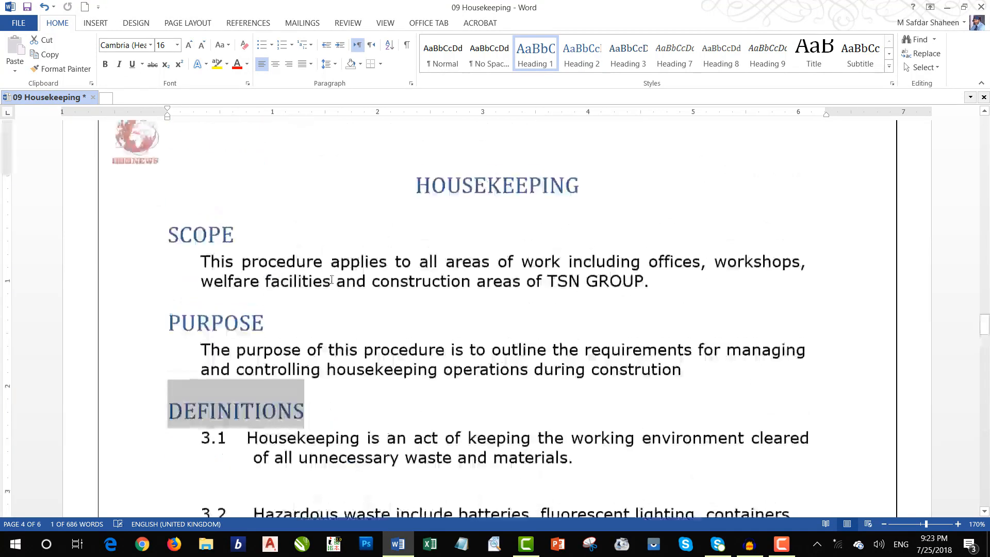
scroll(331, 280, "down", 12)
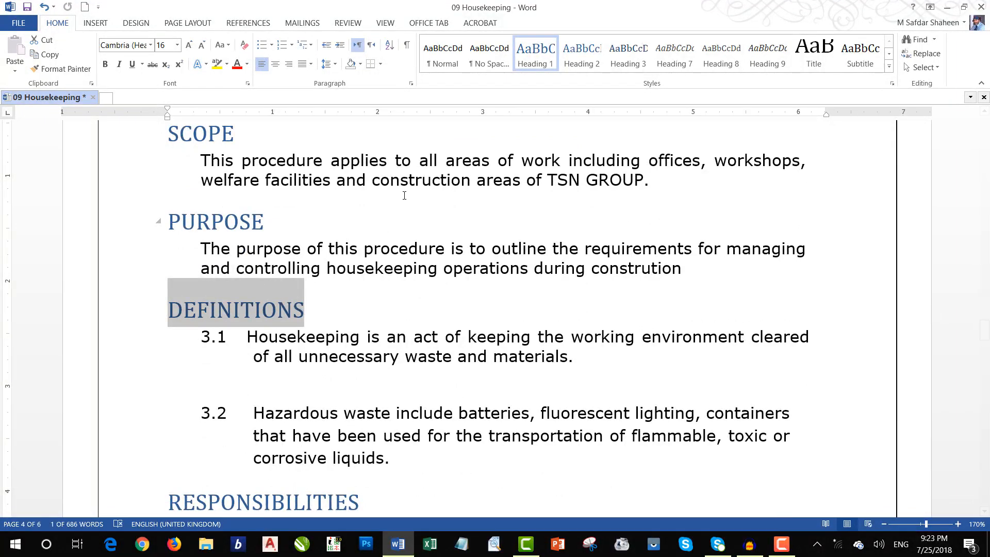
left_click_drag(372, 180, 471, 180)
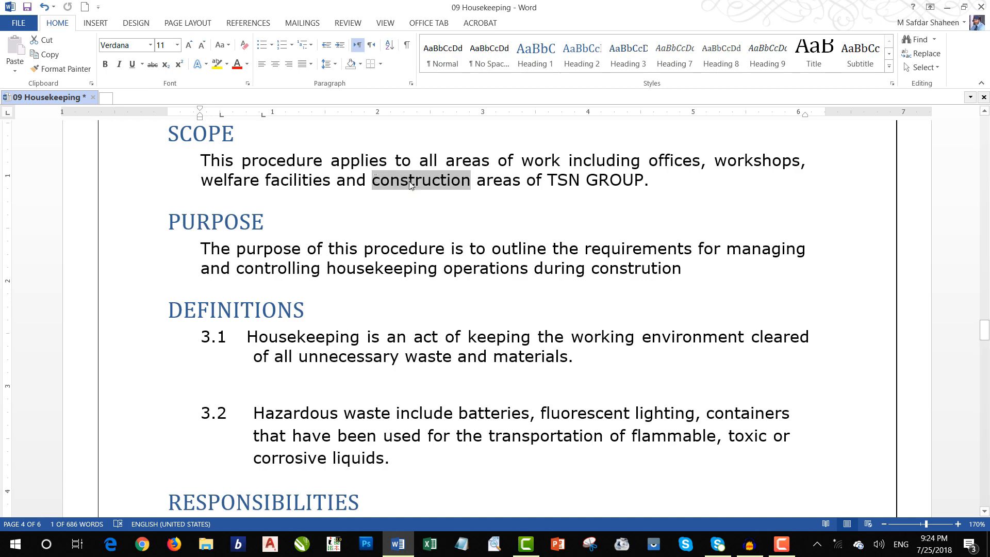
Step: Select "Materials" in the bullet about stacking and storing, delete the existing bookmark "a", and enter "a" as the new bookmark's name
scroll(406, 191, "down", 5)
scroll(406, 193, "down", 20)
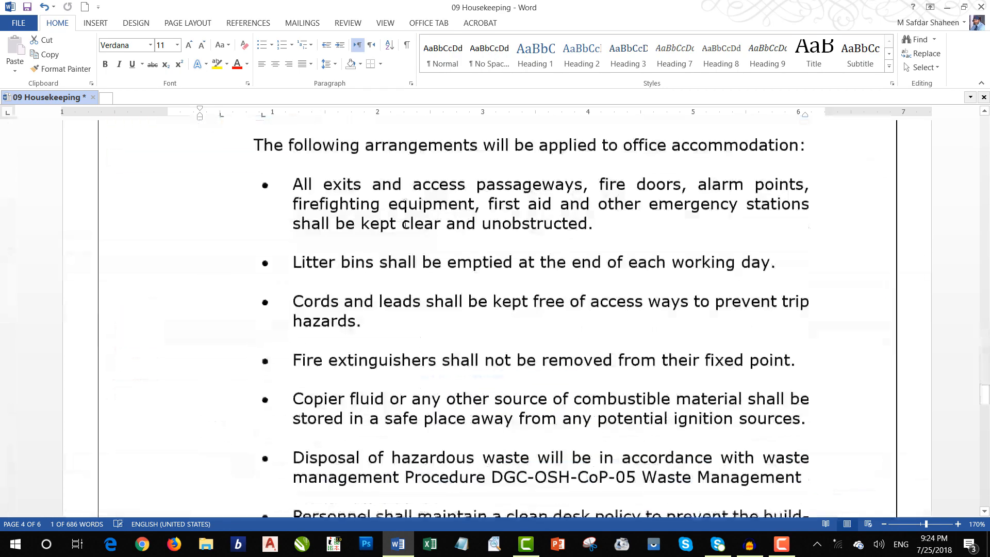
scroll(405, 224, "down", 10)
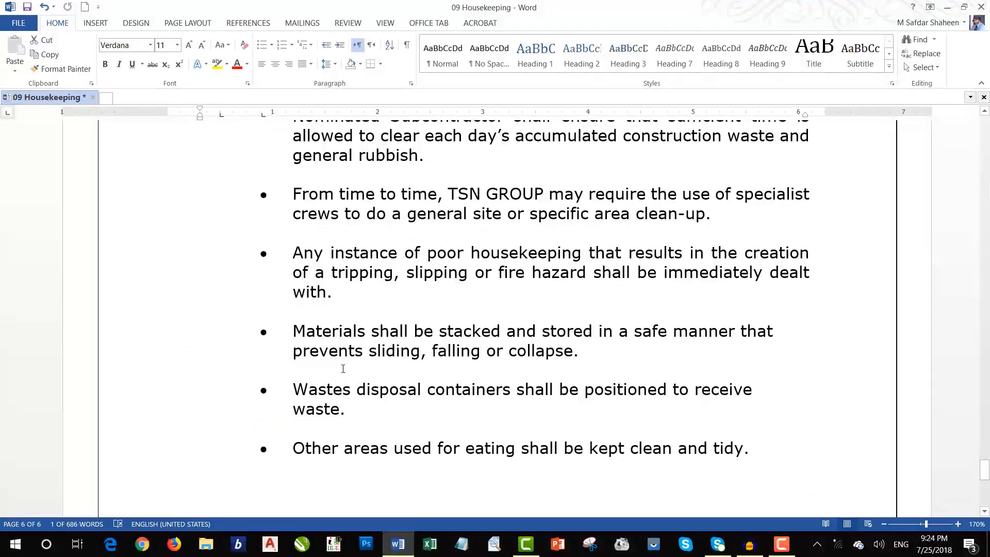
left_click_drag(293, 334, 368, 325)
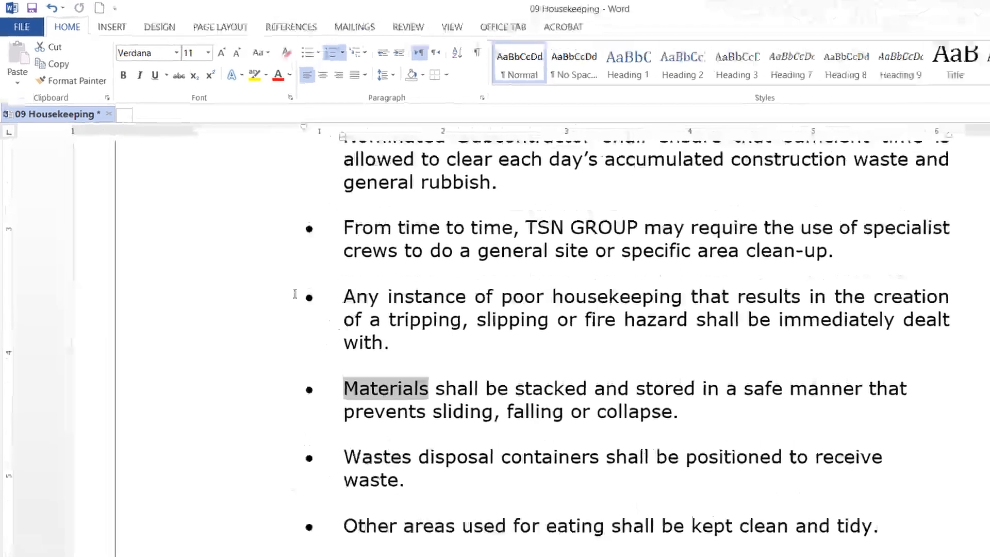
left_click(114, 26)
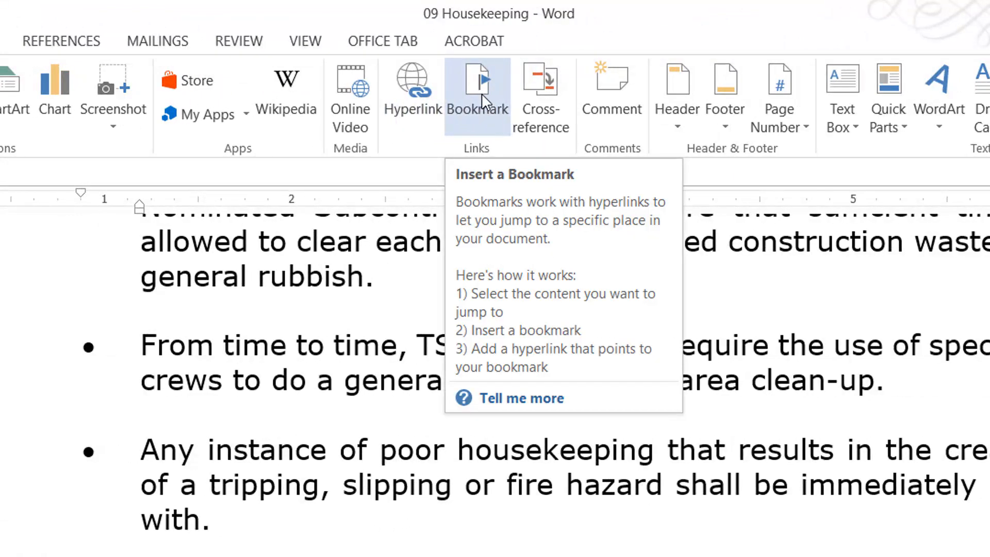
left_click(487, 100)
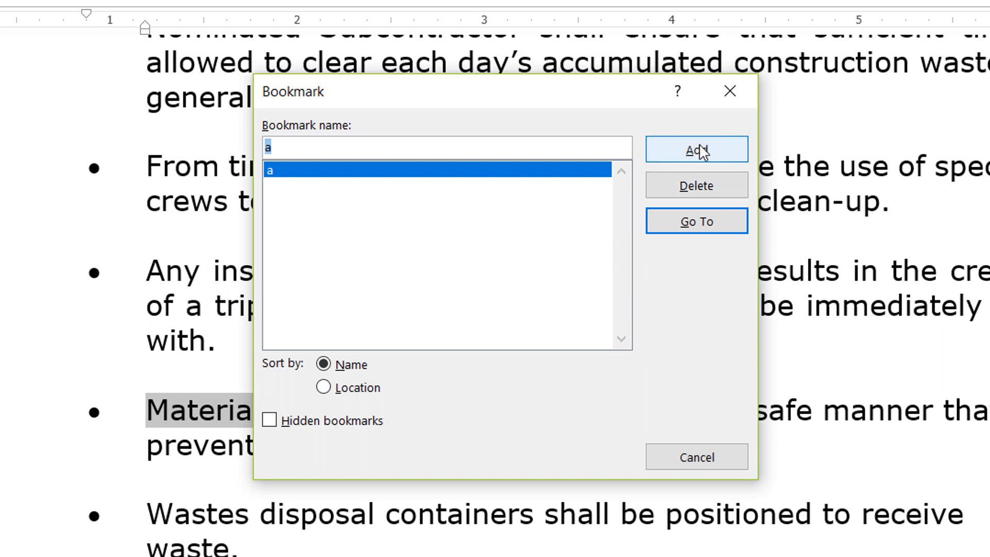
left_click(678, 187)
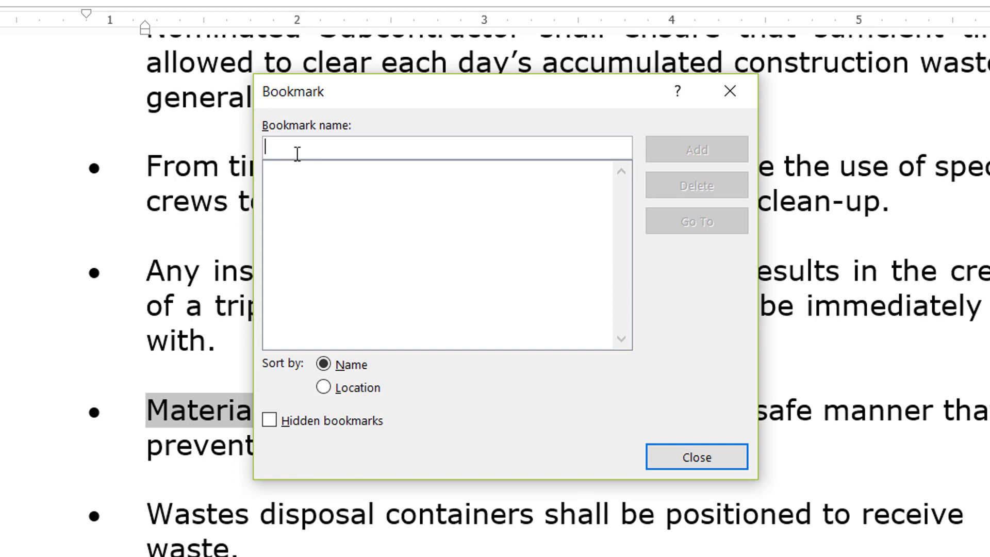
type("a")
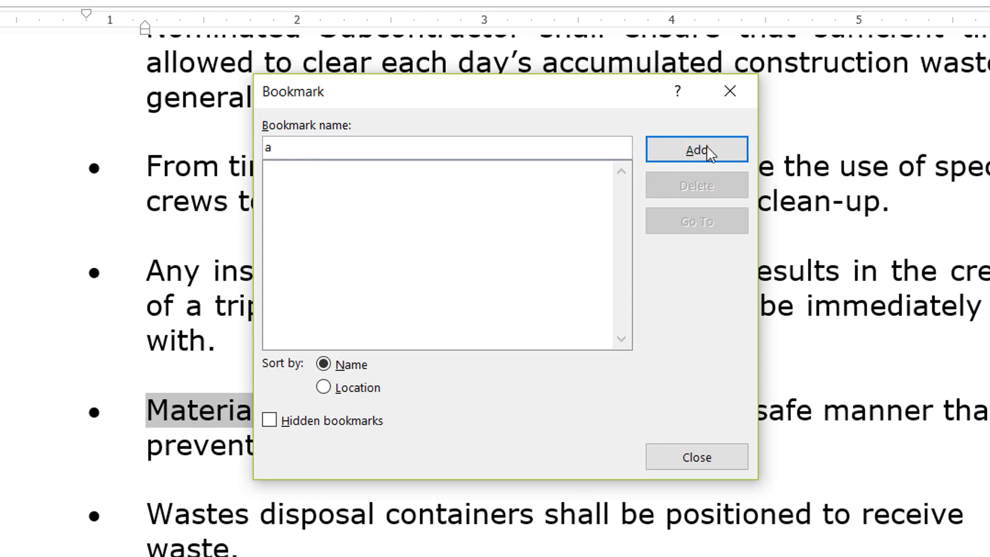
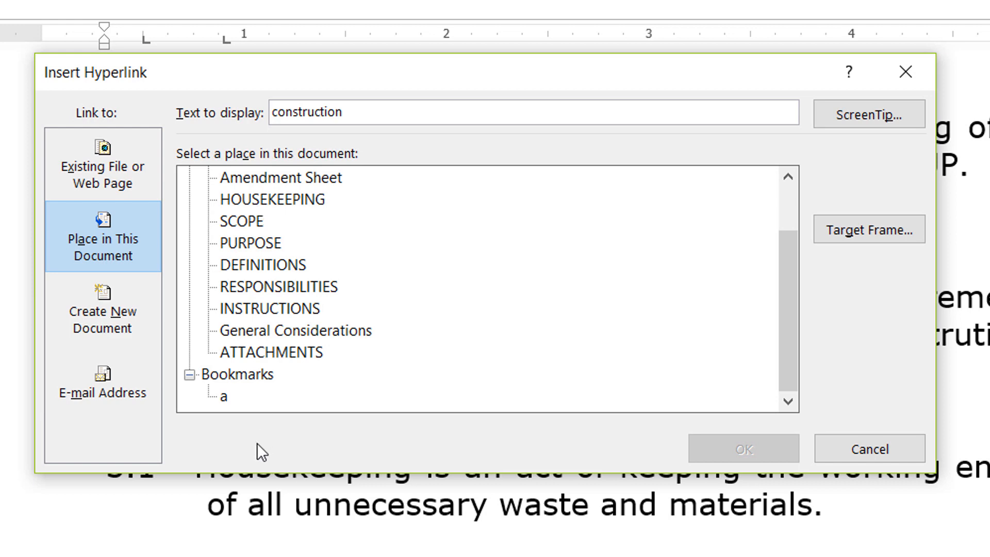
Step: Link the word "construction" in the Scope paragraph to the bookmark "a" in this document
left_click(223, 382)
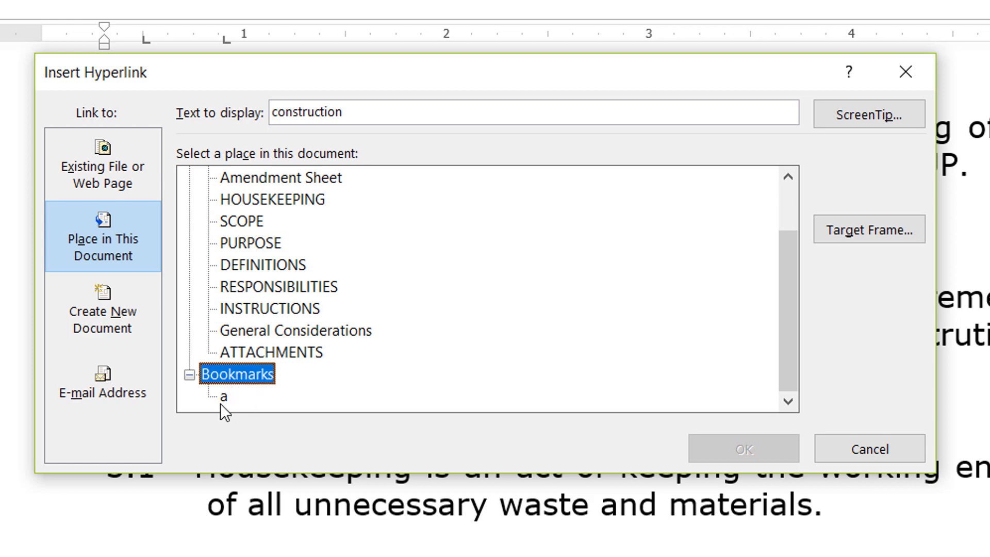
left_click(225, 397)
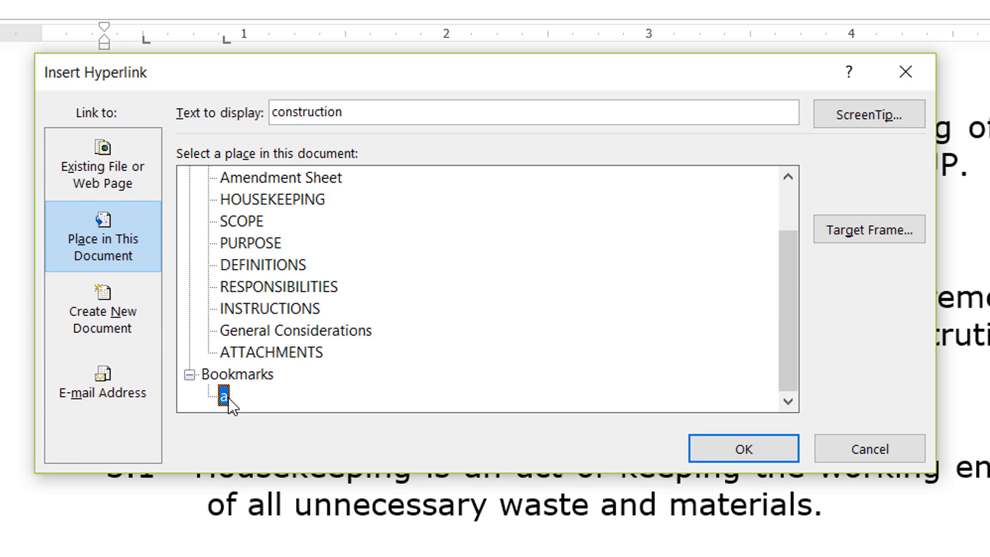
scroll(216, 335, "up", 1)
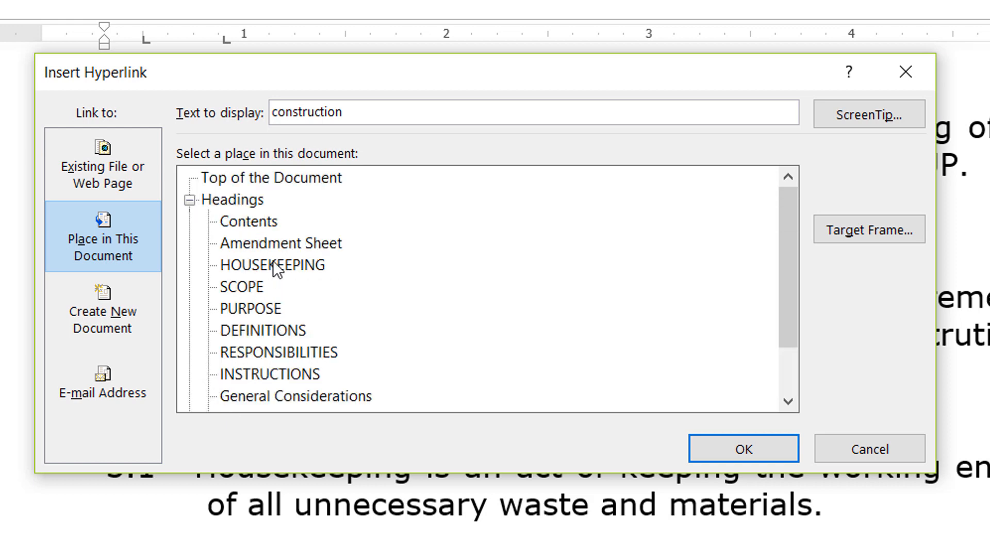
scroll(274, 263, "down", 1)
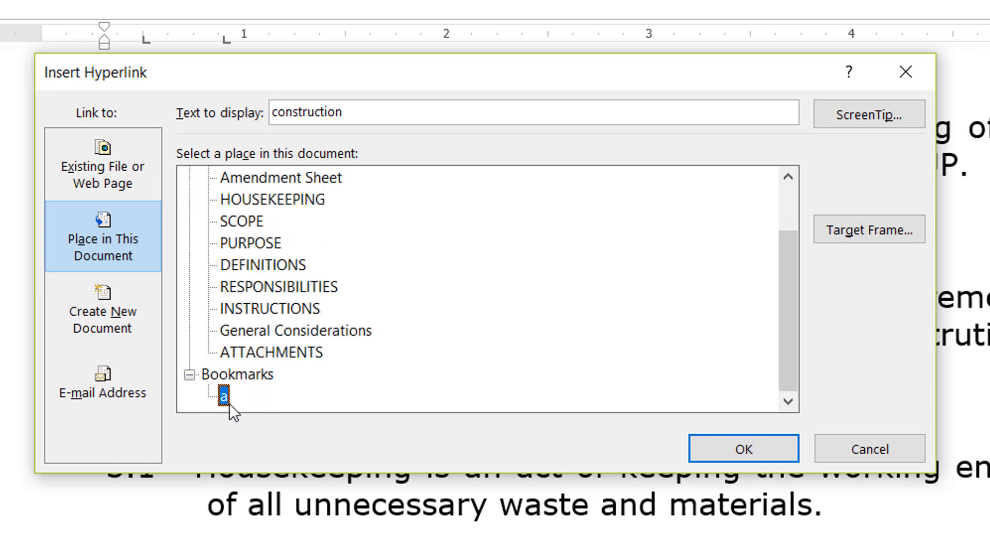
left_click(722, 456)
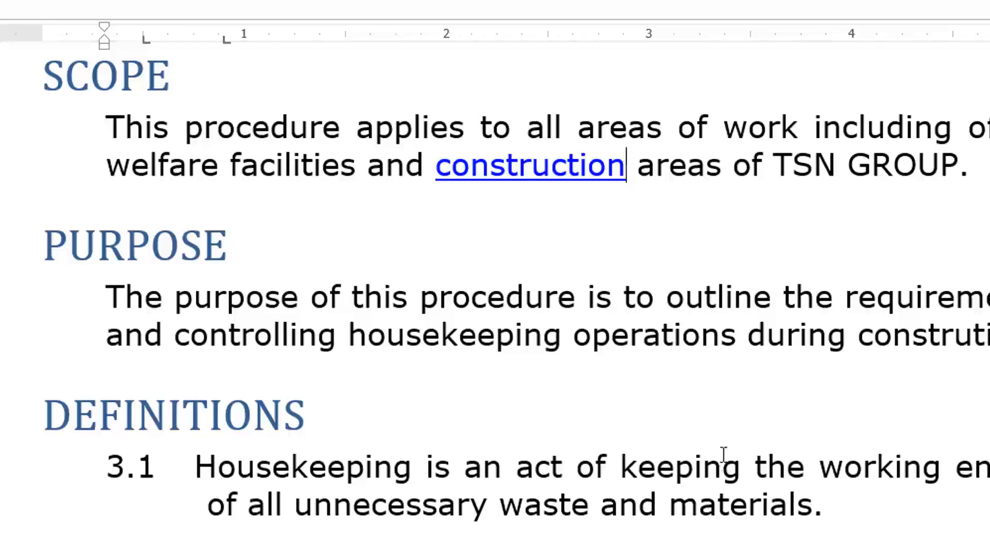
Step: Follow the "construction" hyperlink to its bookmark and check the target word "Materials" in the bullet
left_click(651, 168)
mouse_move(440, 180)
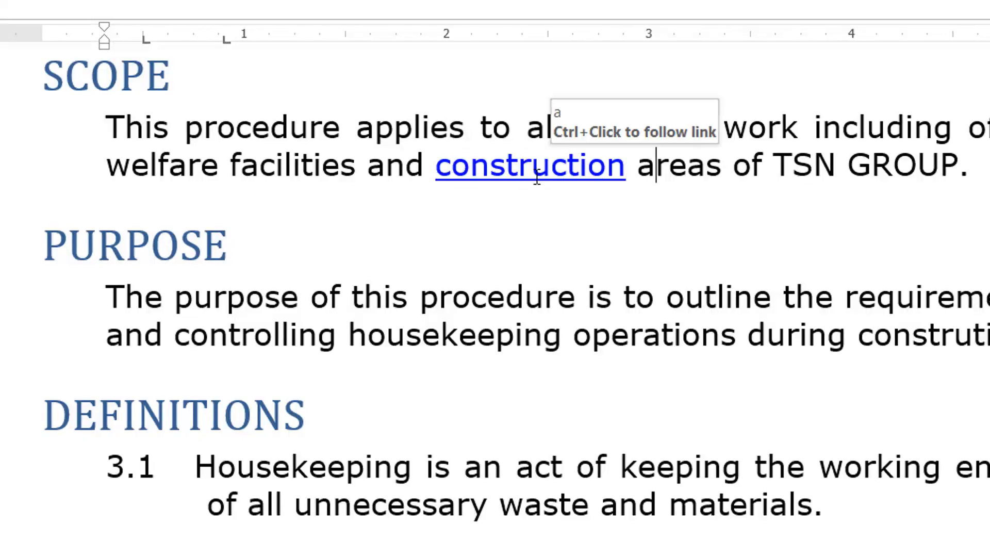
mouse_move(507, 176)
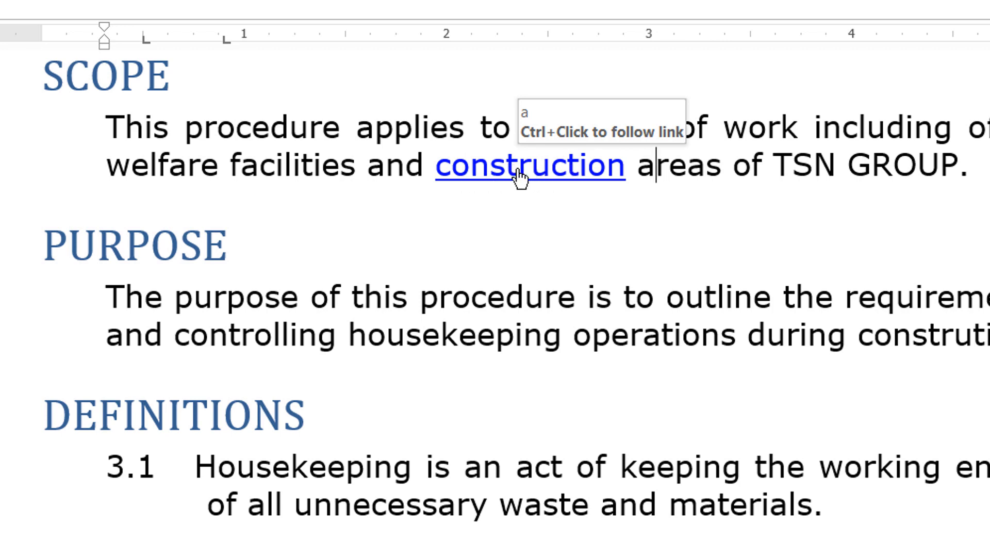
left_click(519, 174)
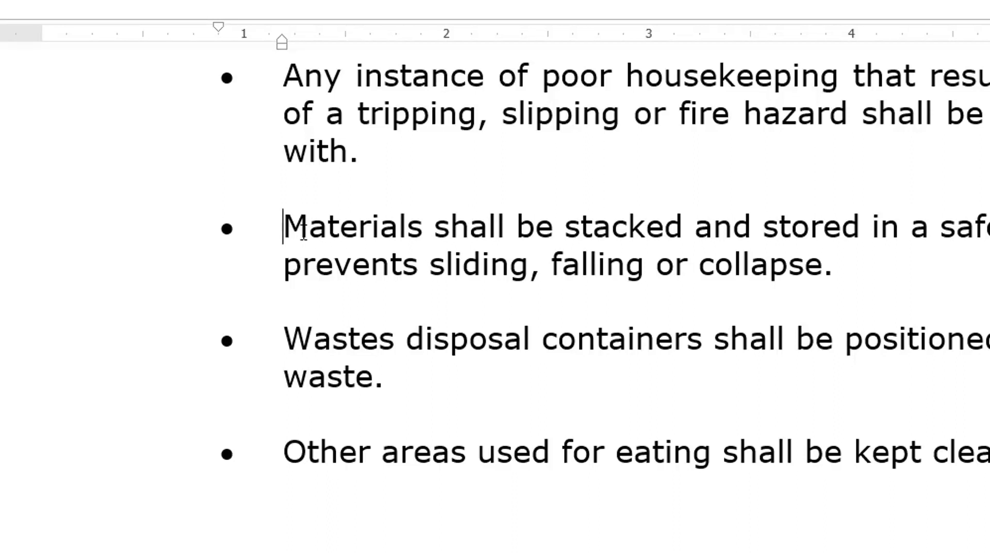
left_click_drag(284, 227, 430, 218)
left_click(503, 241)
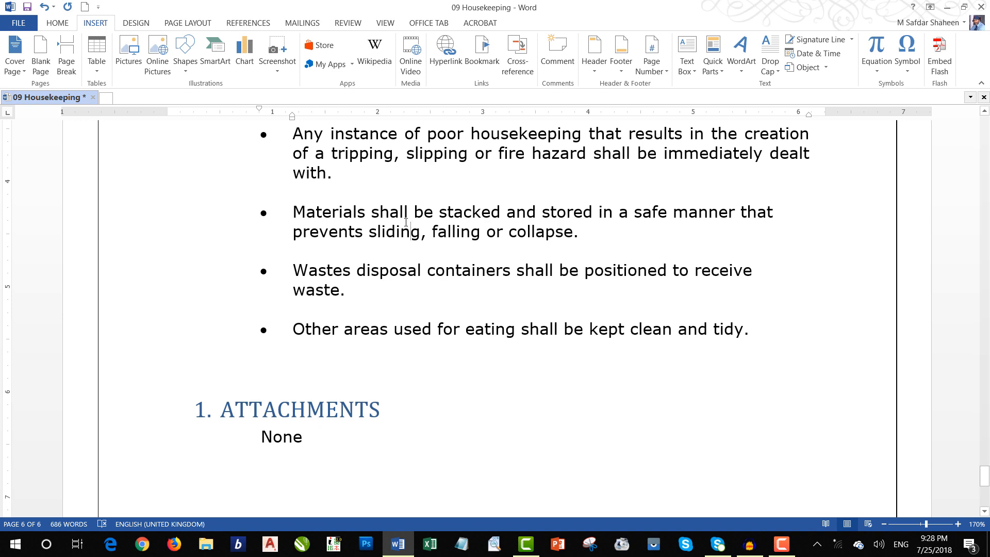
Step: Go back to the Scope paragraph and remove the hyperlink from the word "construction"
scroll(407, 223, "up", 10)
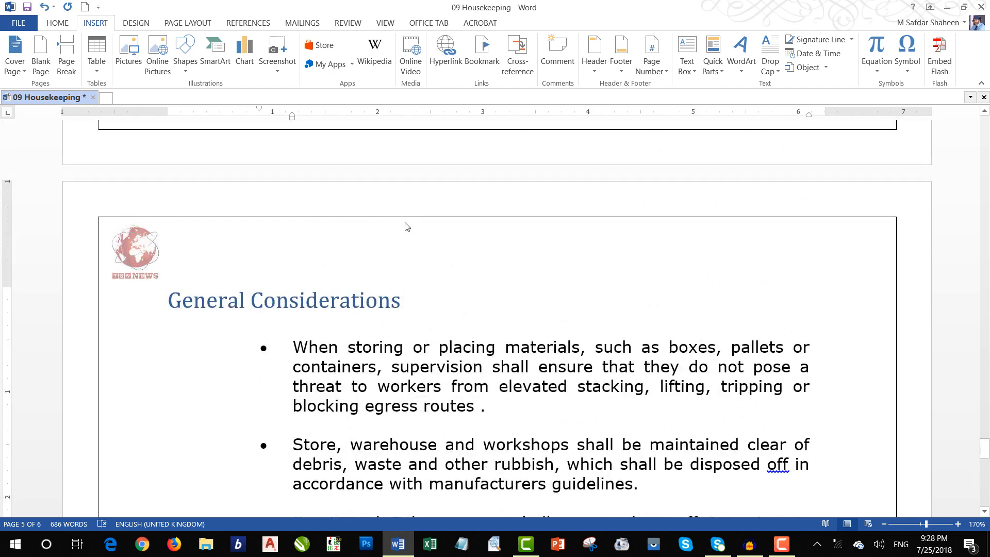
scroll(406, 227, "up", 15)
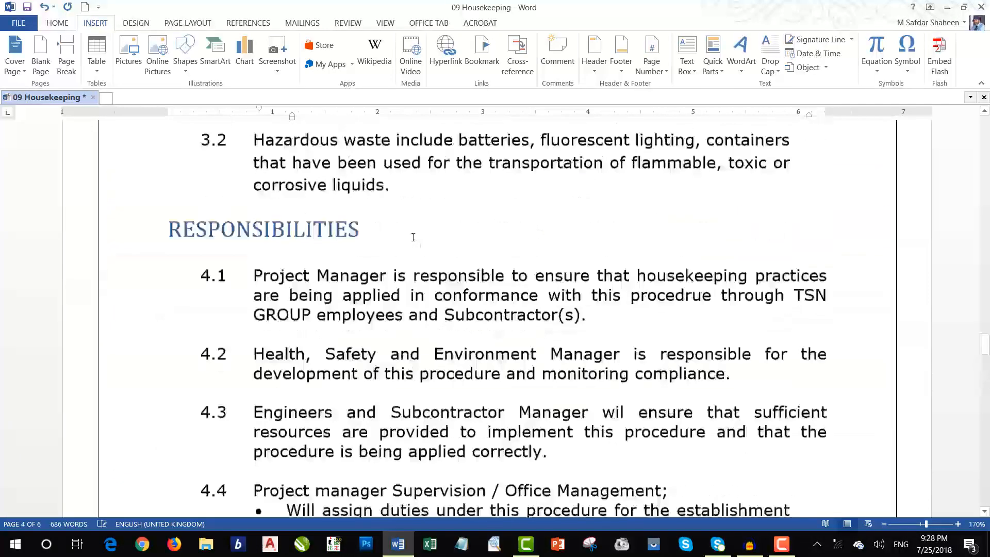
scroll(413, 237, "up", 7)
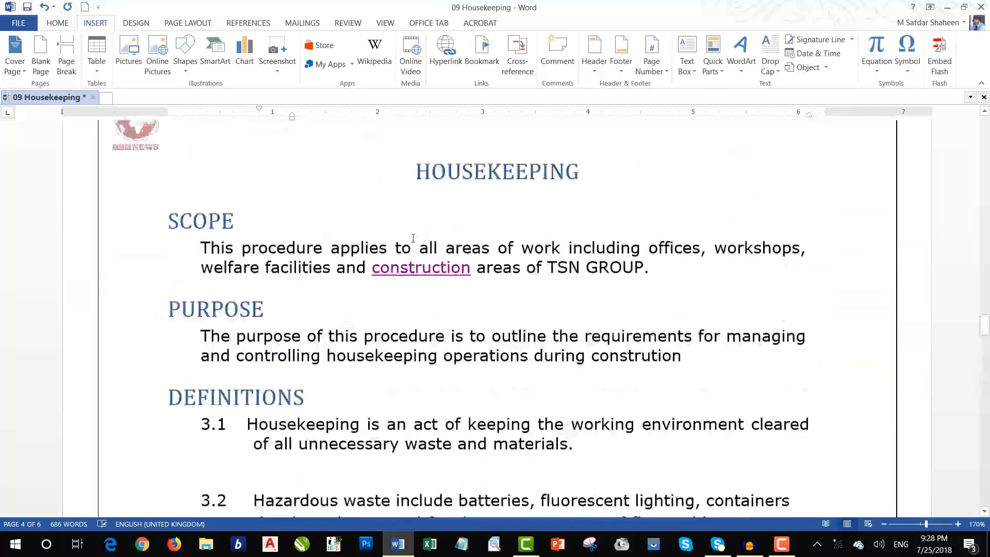
double_click(374, 272)
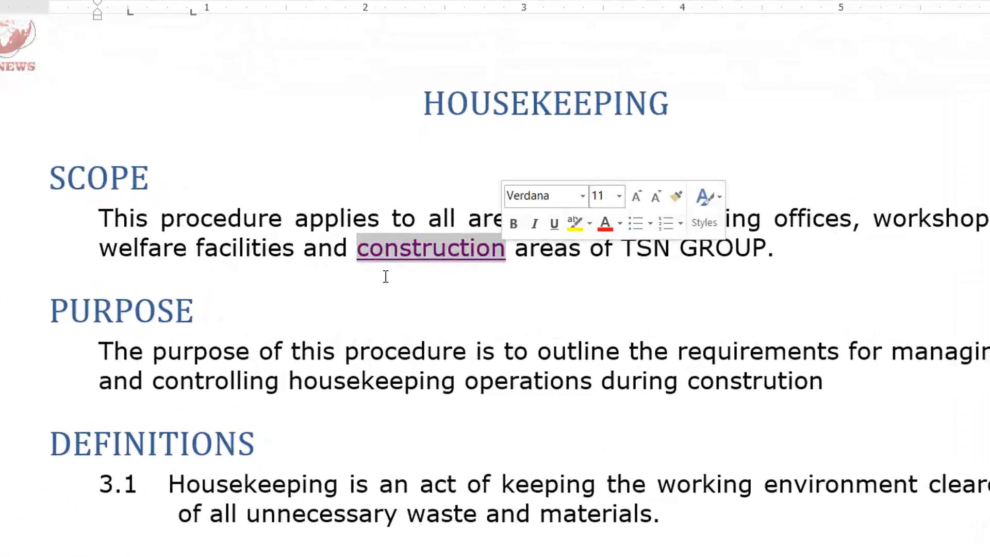
left_click(421, 252)
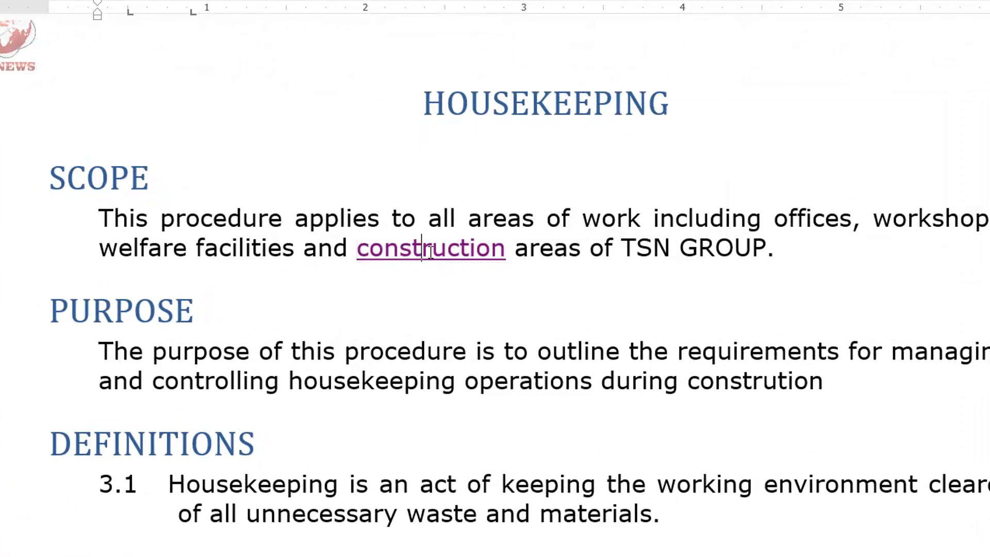
right_click(422, 252)
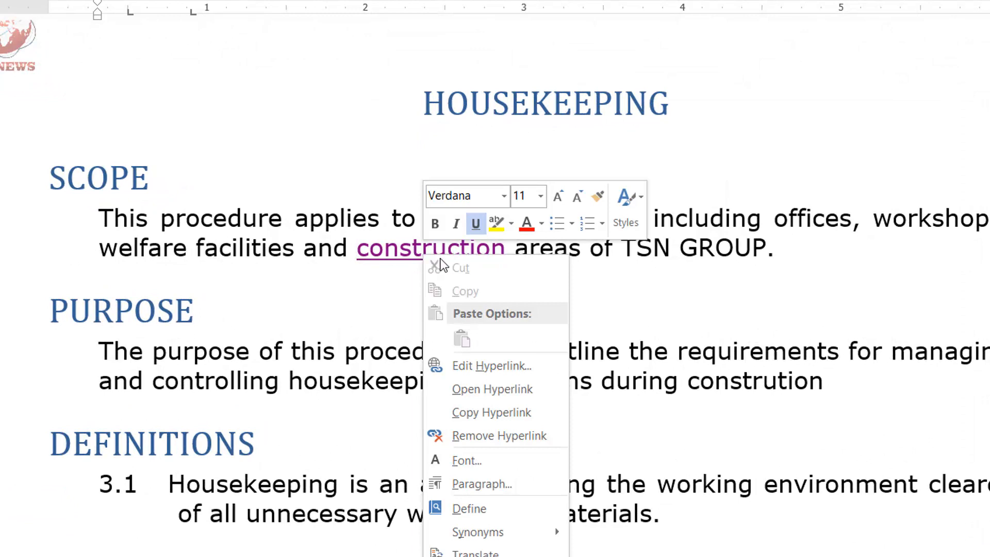
left_click(486, 438)
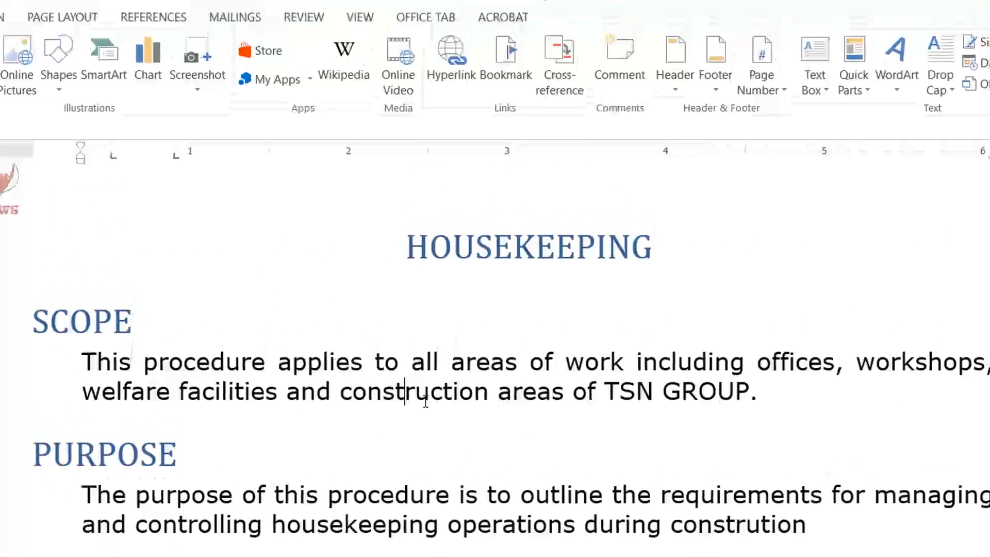
Step: Delete the bookmark "a" from the document and select the word "construction" in the Scope paragraph
left_click(504, 73)
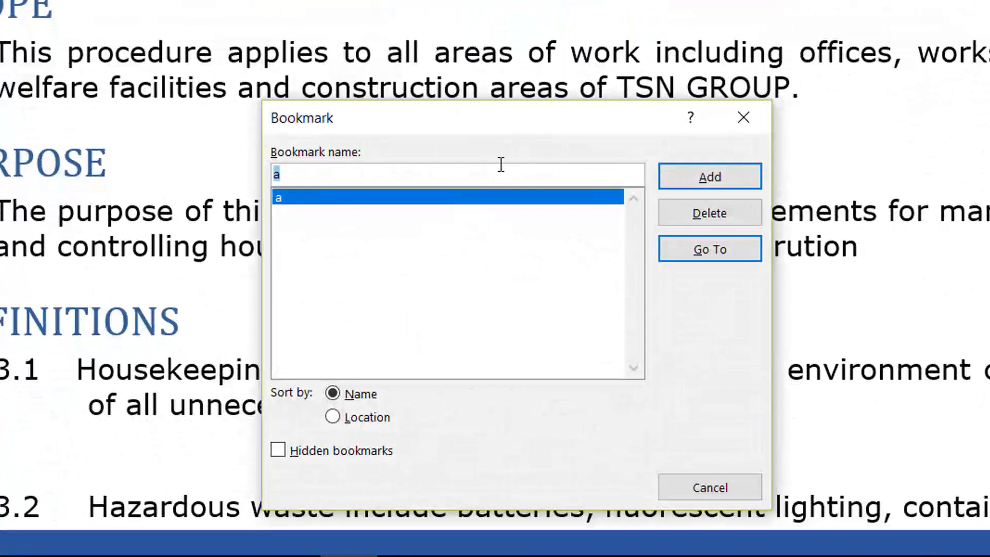
left_click_drag(506, 118, 500, 56)
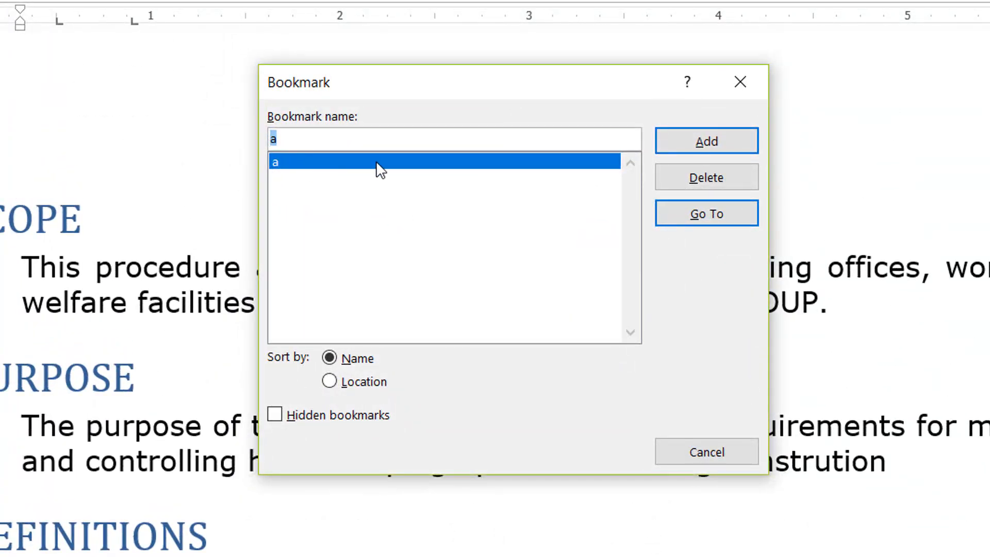
left_click(709, 176)
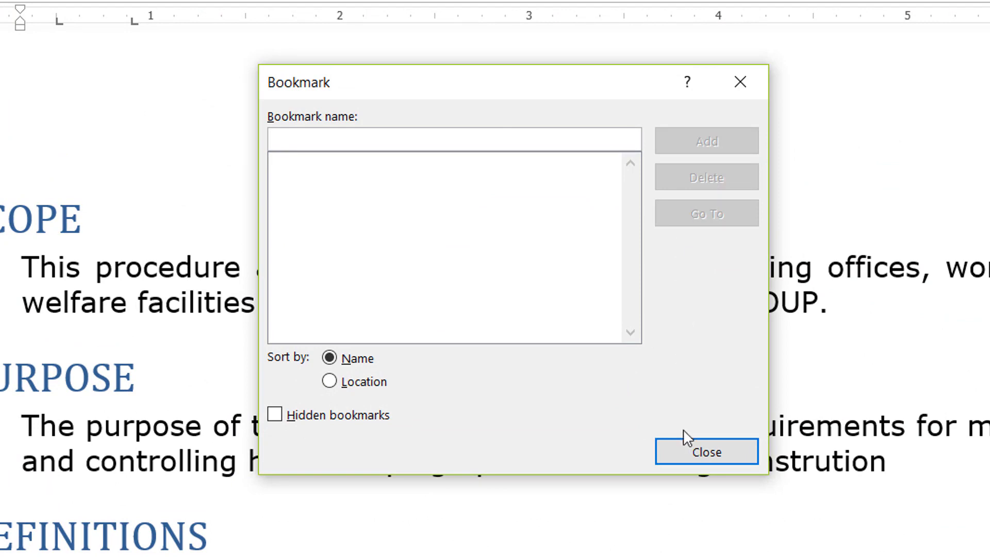
left_click(697, 452)
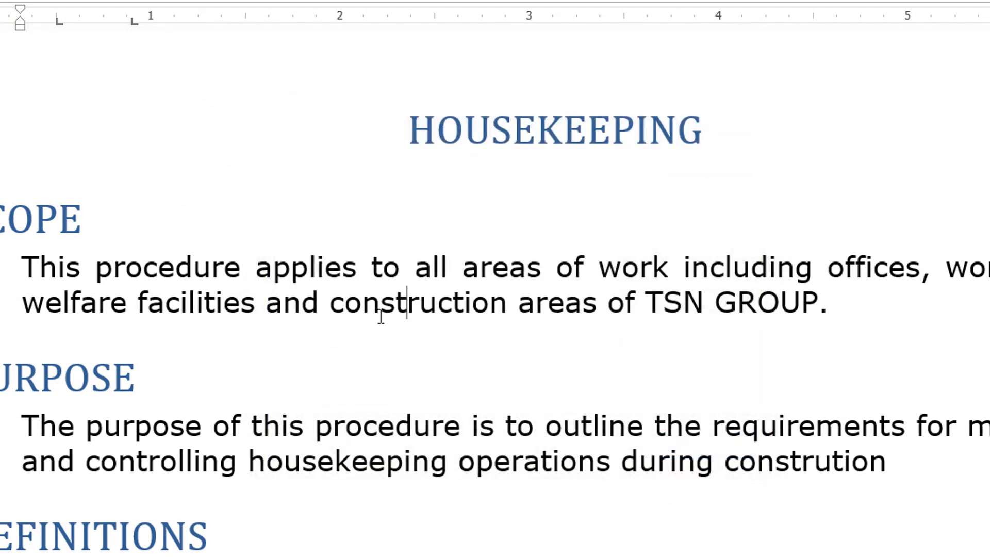
left_click_drag(330, 308, 508, 310)
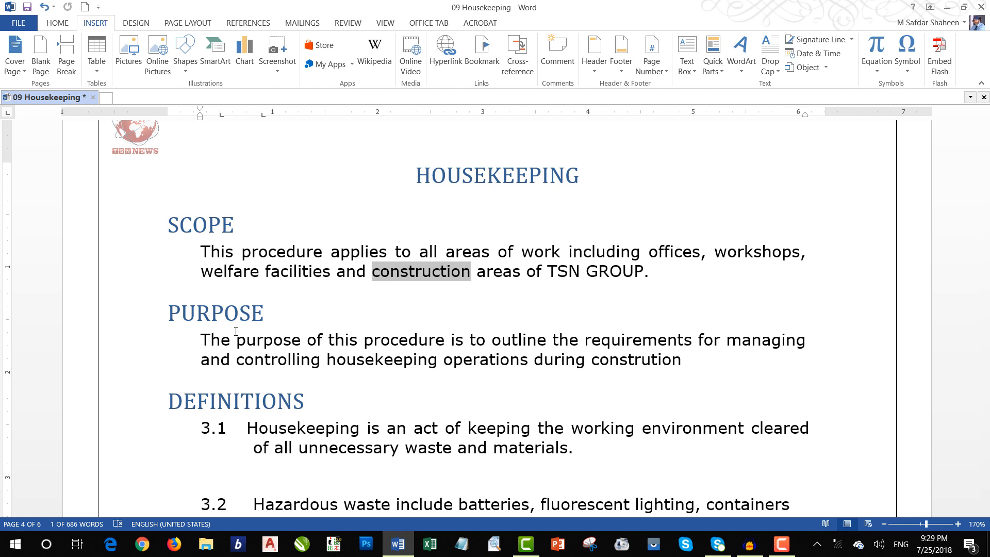
Step: Return to the table of contents and check the target and options of the "Amendment sheet" hyperlink
scroll(236, 331, "up", 3)
scroll(413, 292, "down", 20)
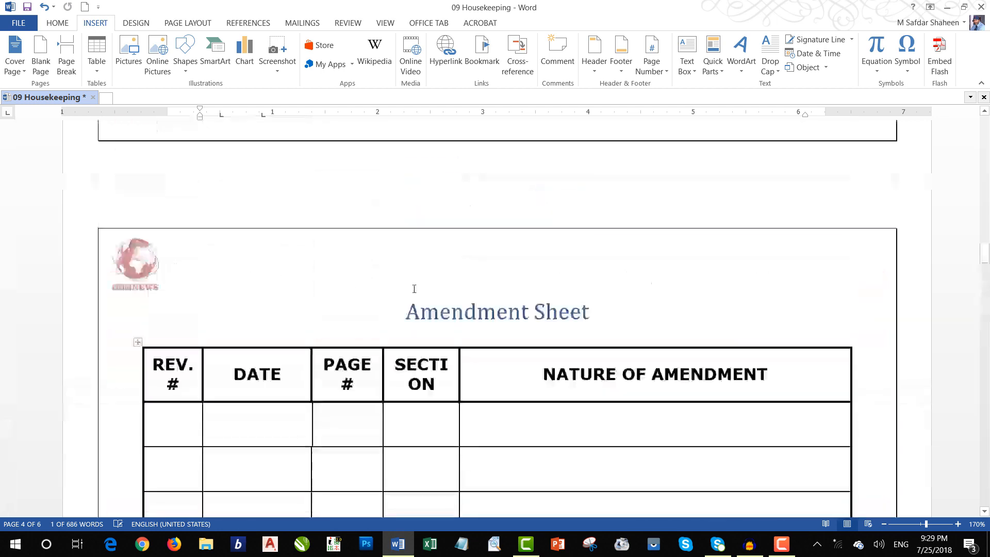
scroll(414, 289, "up", 15)
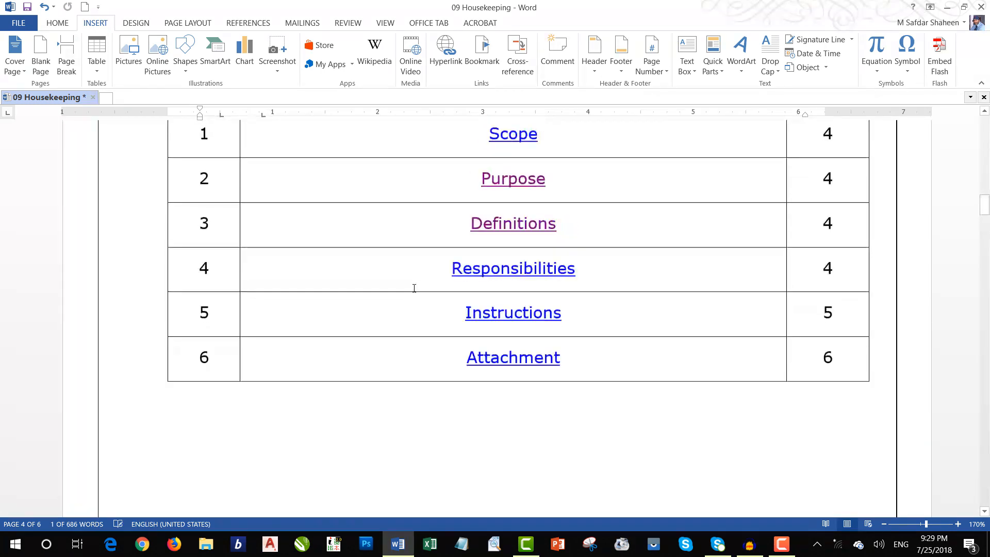
scroll(414, 288, "up", 2)
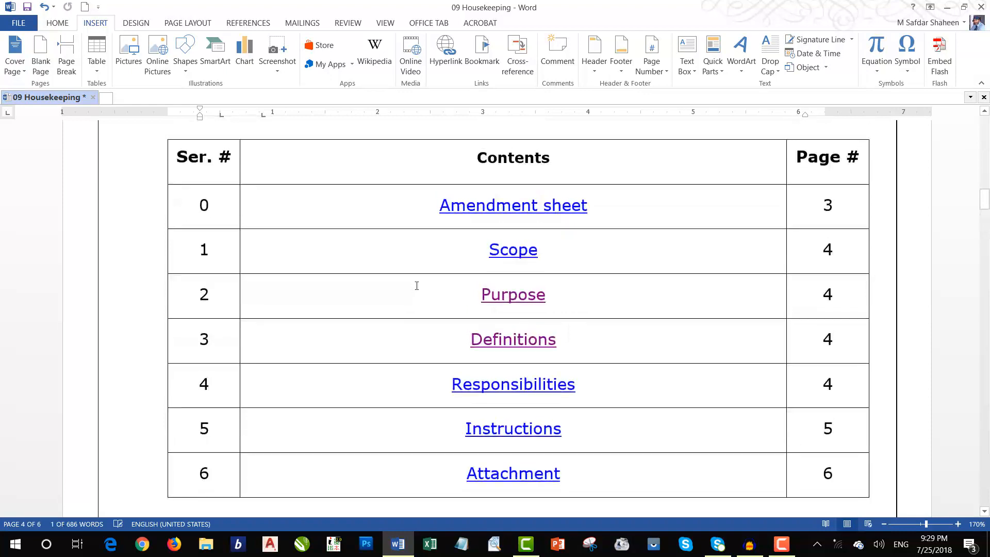
left_click(494, 208)
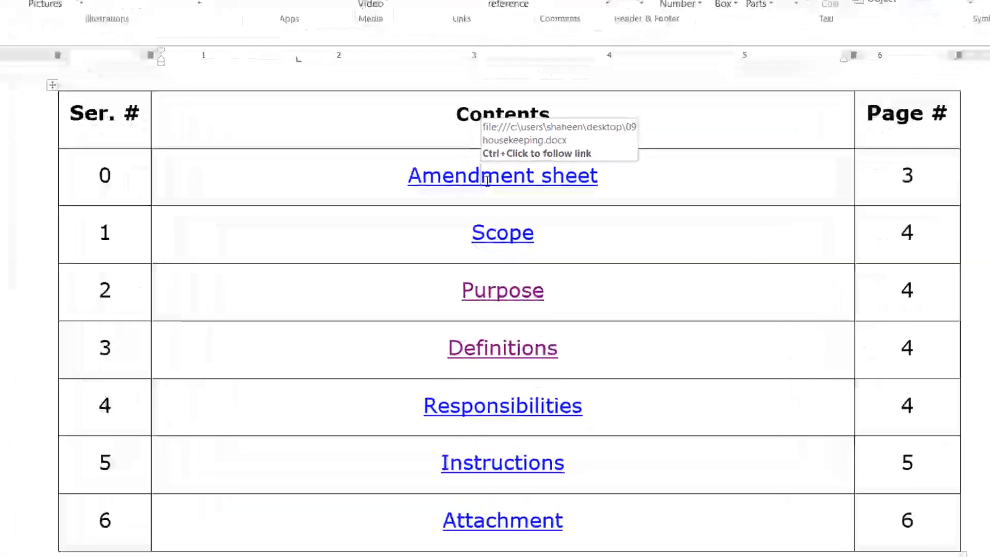
right_click(486, 181)
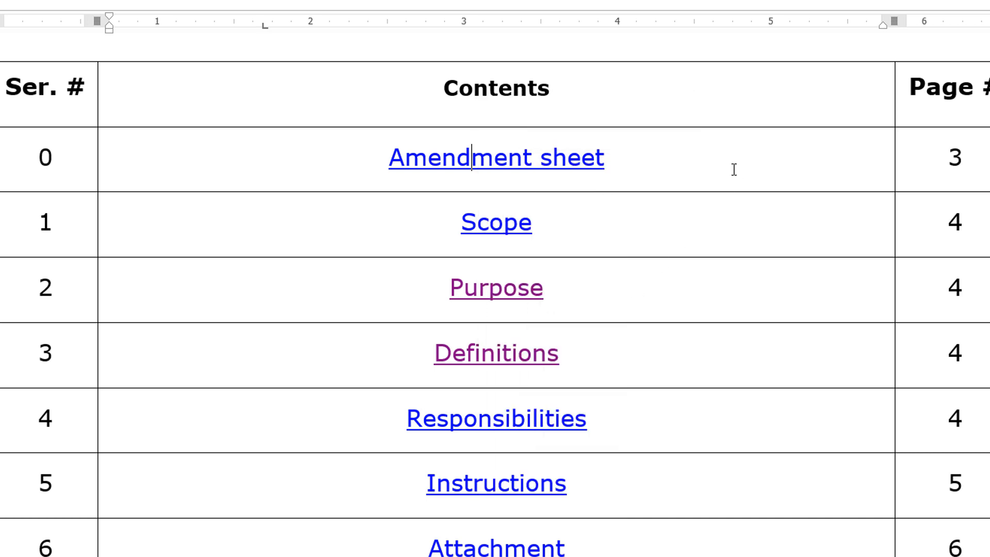
key("Escape")
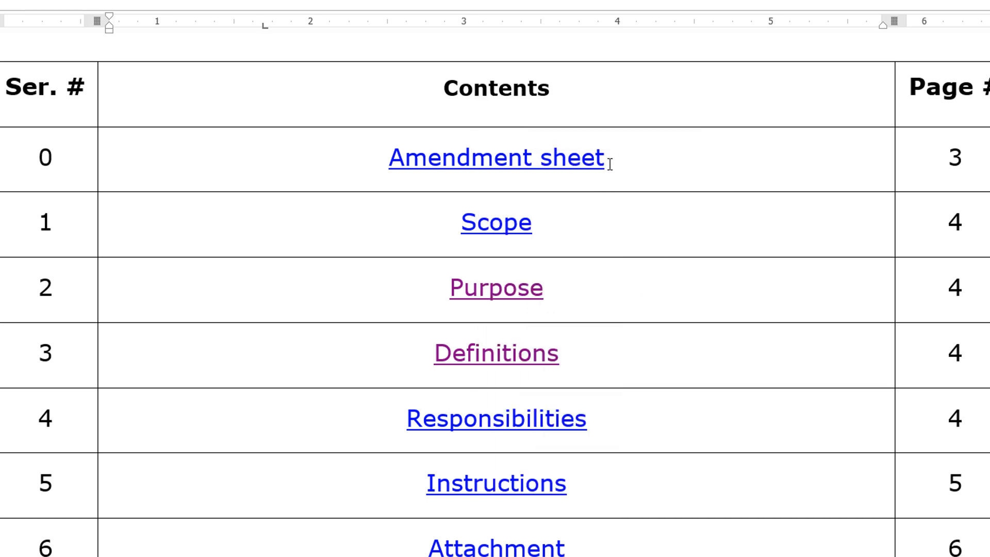